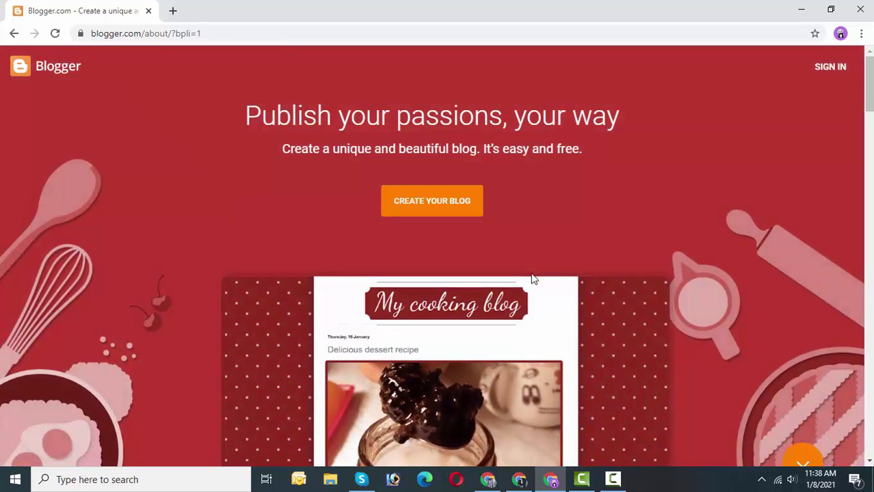
Step: Open Gmail in a new tab and sign in with the account's e-mail address
mouse_move(602, 478)
key("ctrl+t")
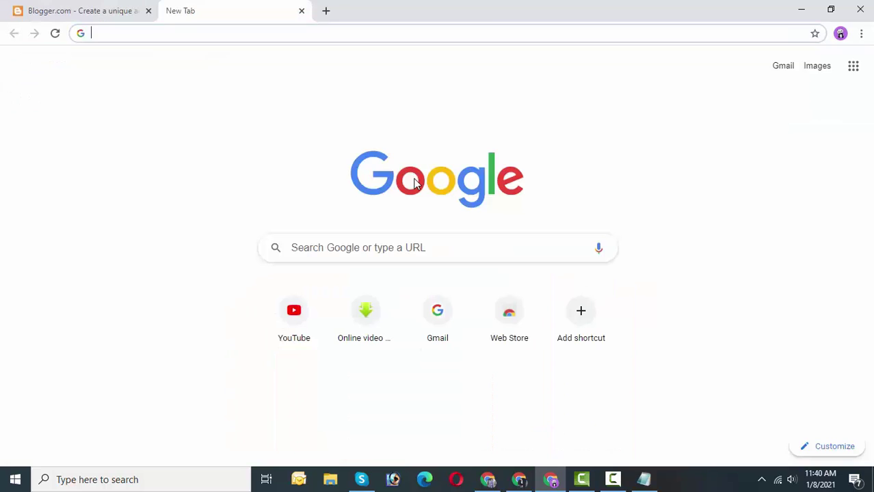
left_click(782, 68)
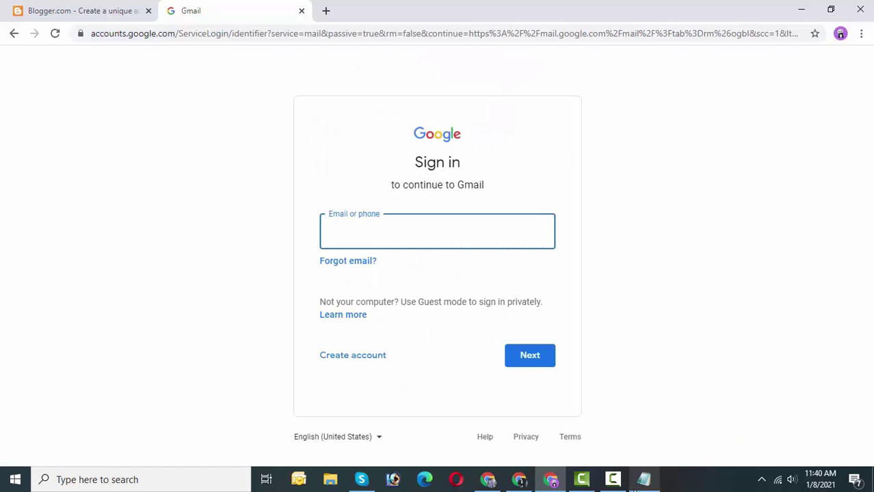
left_click(410, 269)
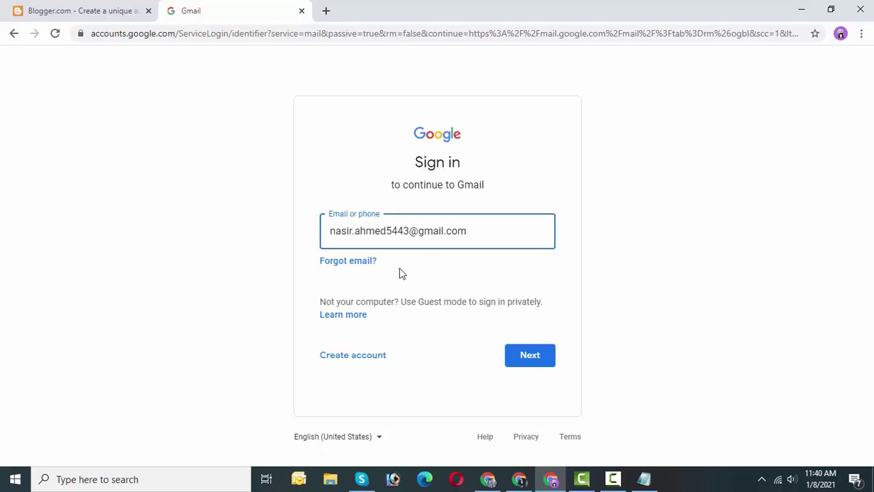
left_click(522, 365)
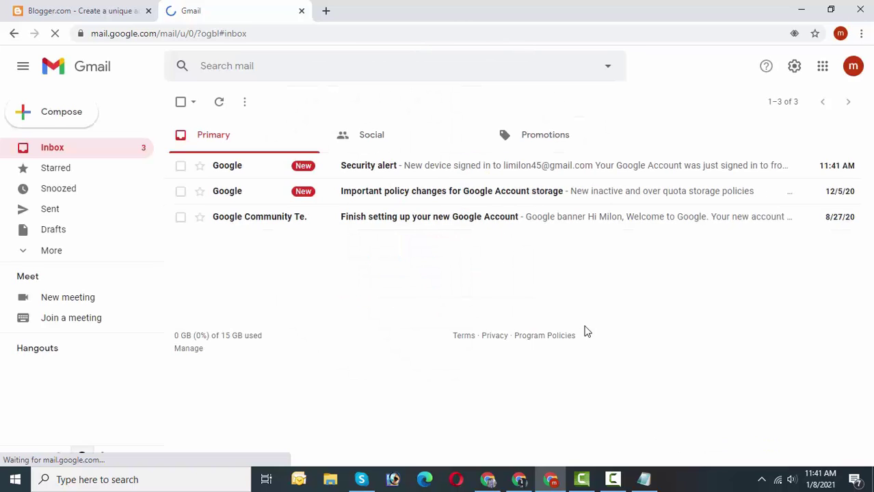
Step: Start creating a blog on the Blogger page and sign in with the account's e-mail and password
left_click(89, 13)
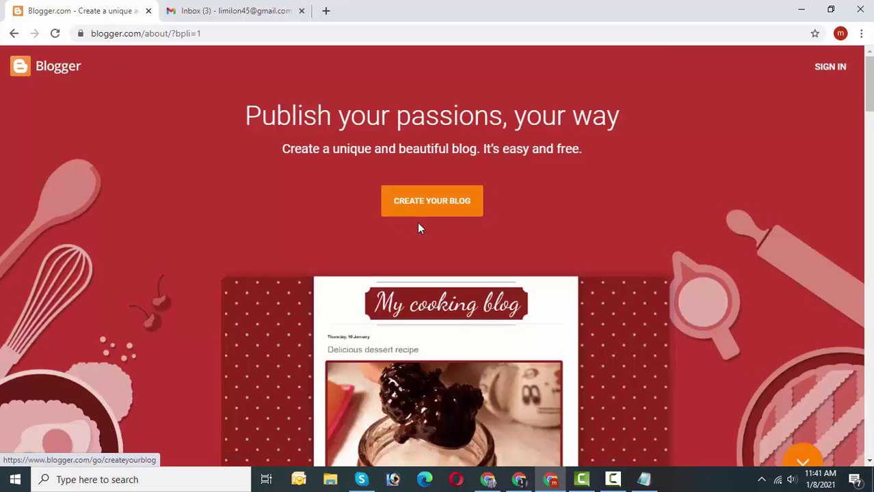
left_click(431, 205)
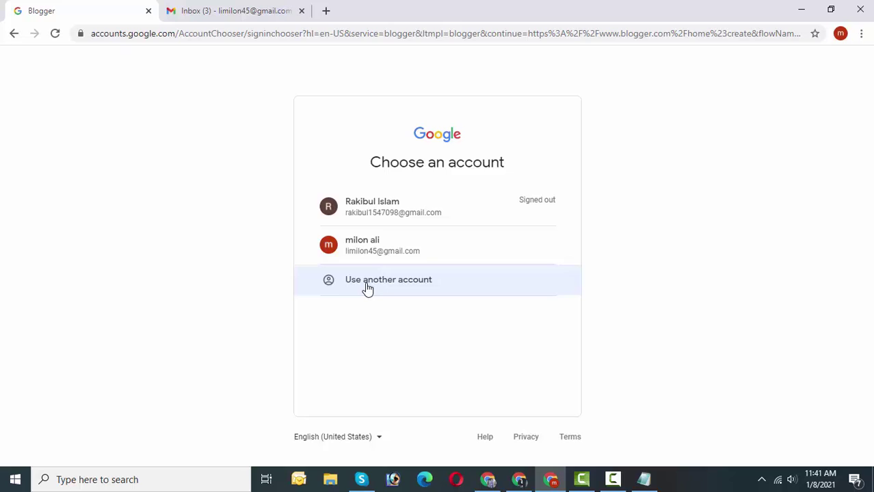
left_click(367, 288)
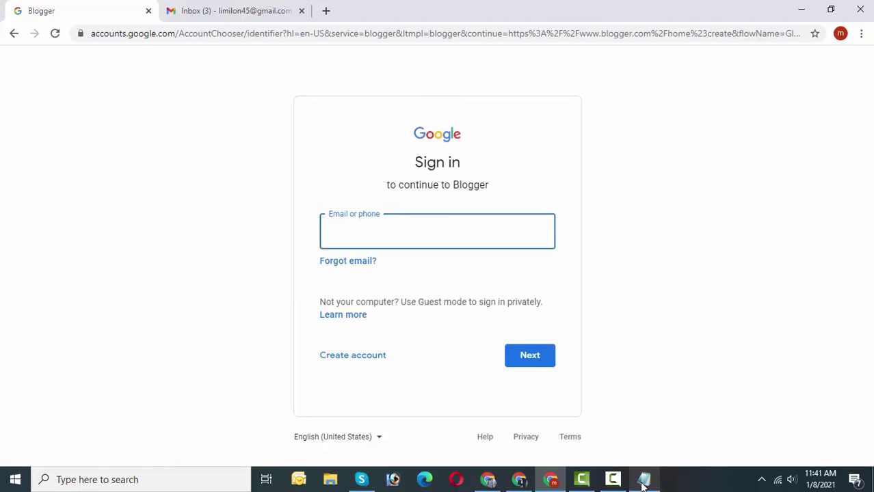
key("ctrl+v")
left_click(533, 356)
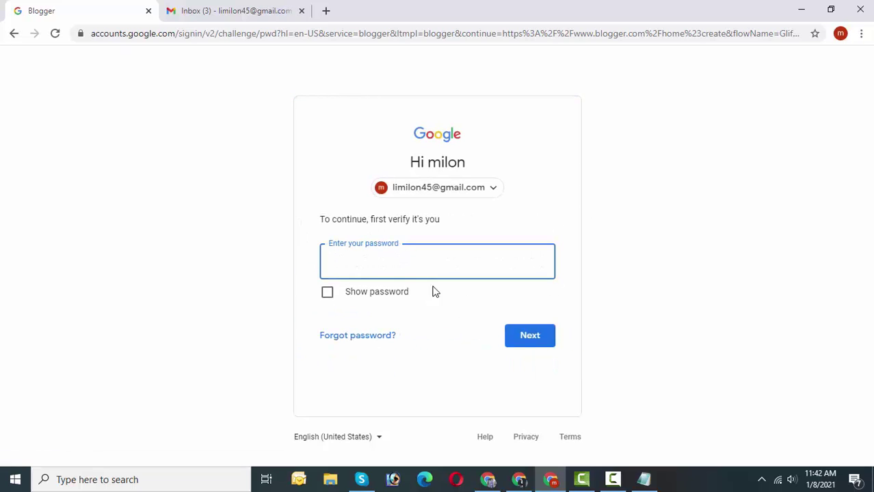
key("ctrl+v")
left_click(533, 343)
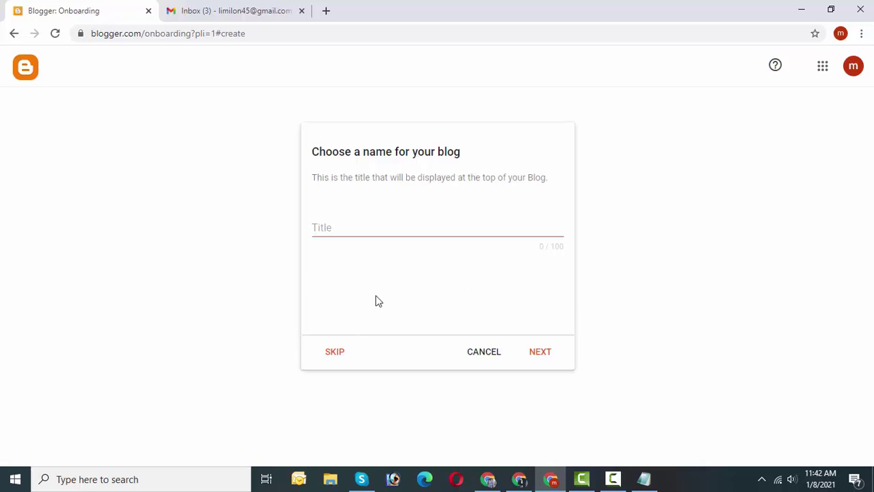
Step: Name the blog "Sports News" and continue to the address choice
left_click(353, 228)
type("Sports")
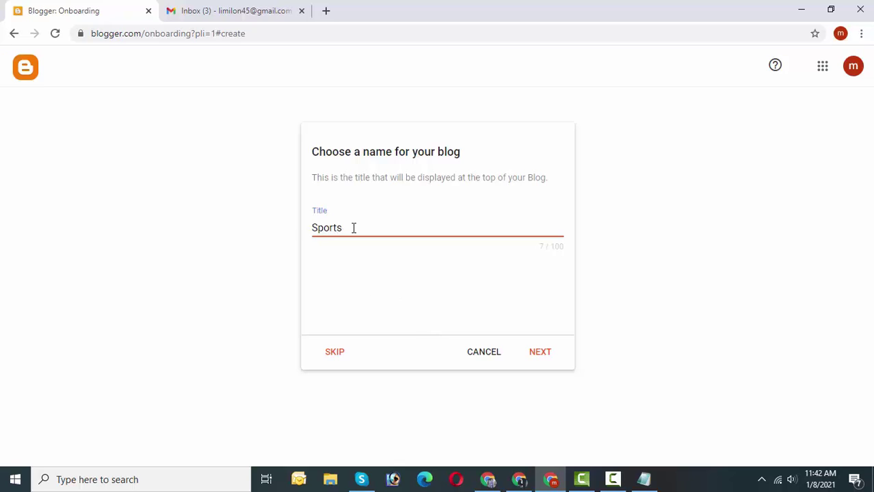
type(" News")
left_click(544, 354)
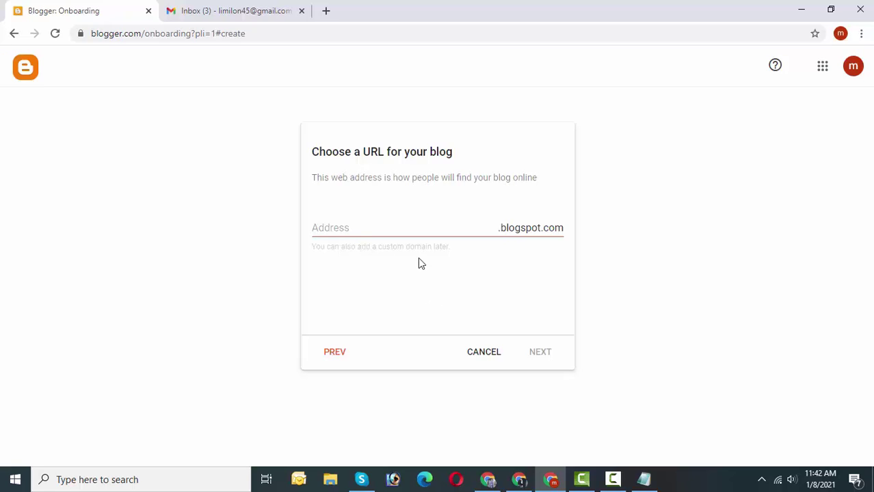
Step: Try "sportsnews" and "sportsnews99" as the blog's blogspot.com address
type("sports")
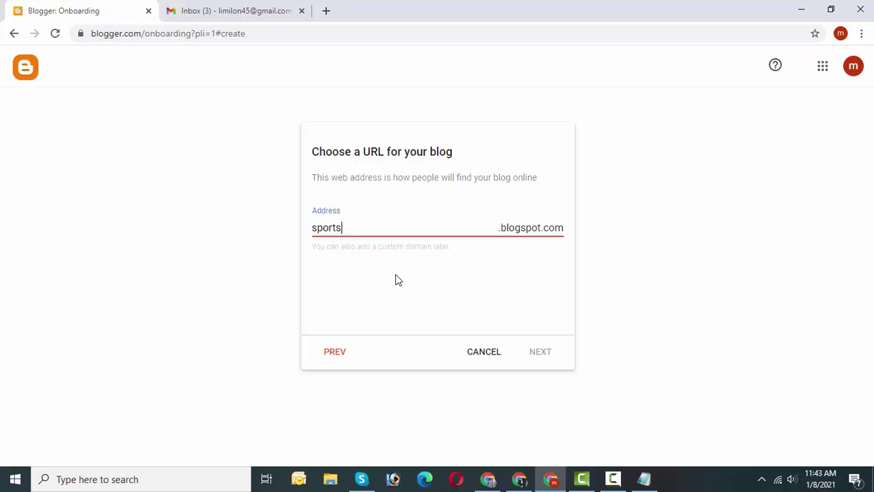
type("news")
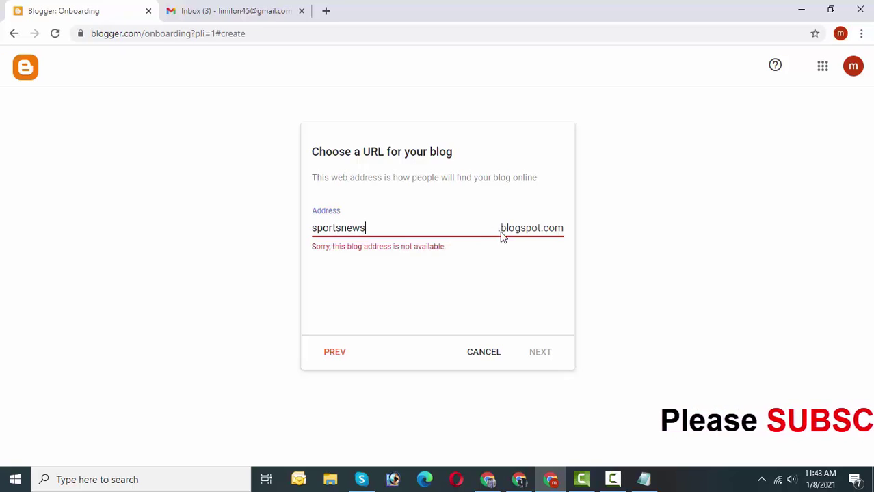
left_click(375, 290)
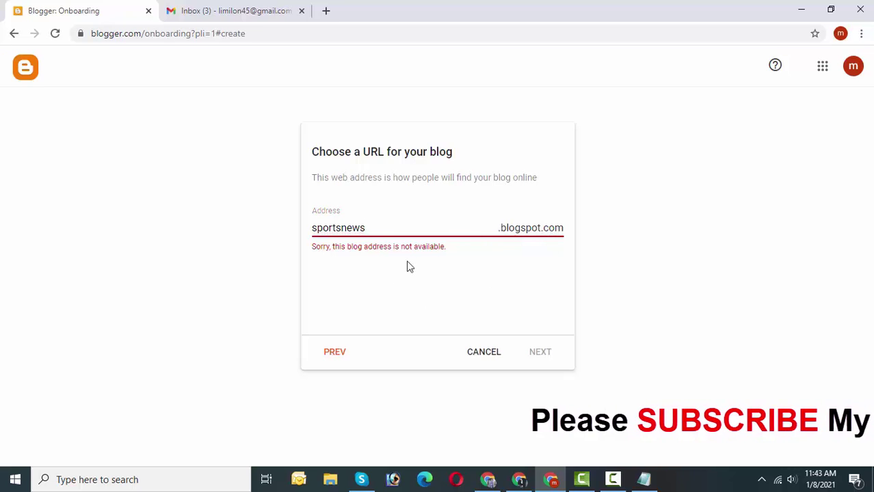
left_click(379, 228)
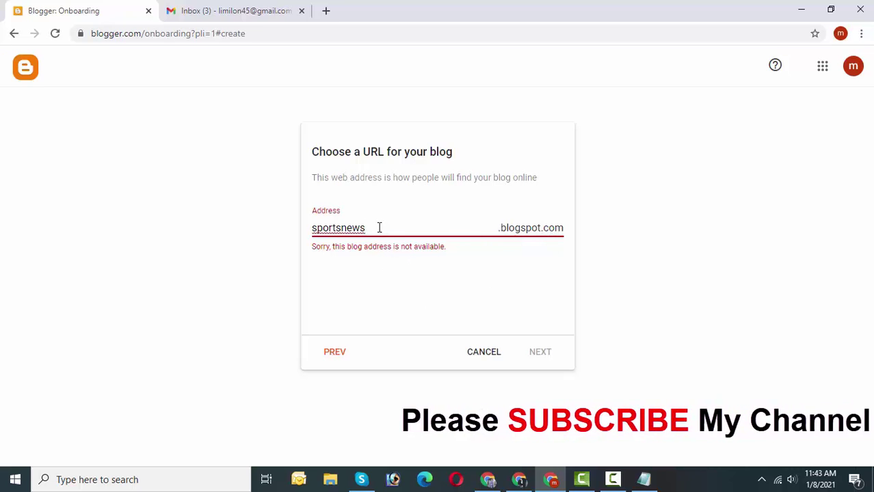
type("99")
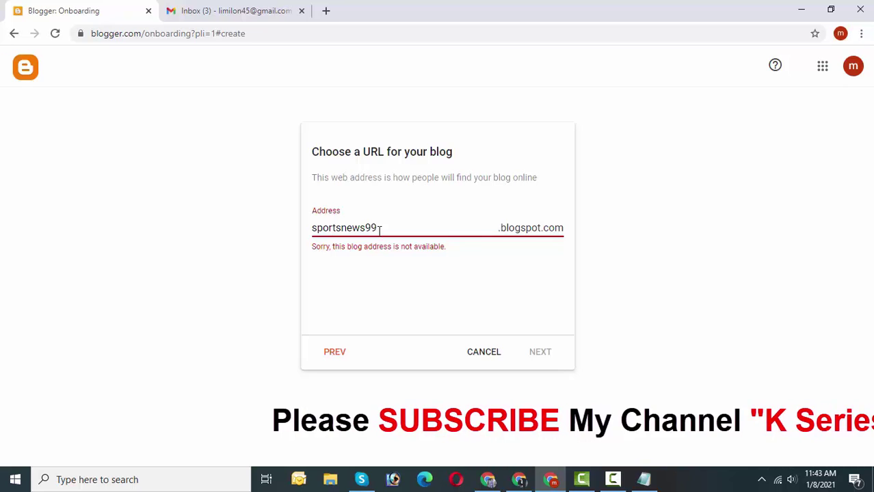
left_click(383, 286)
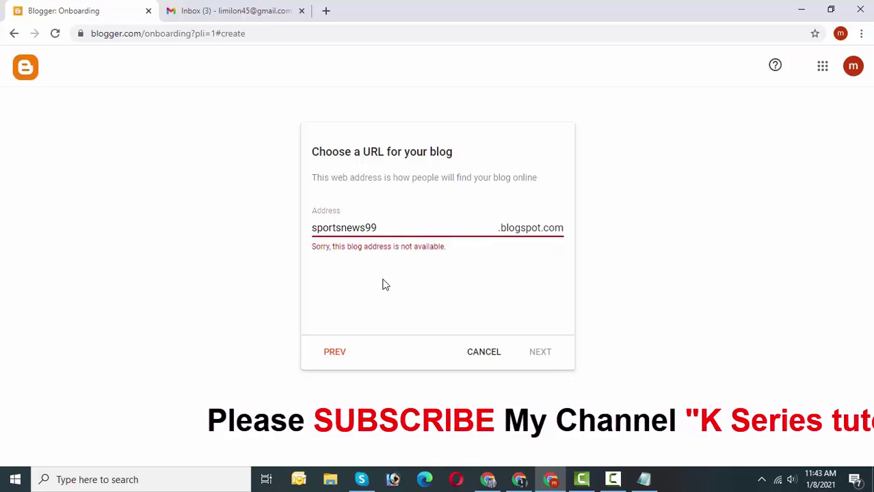
Step: Change the blog's address to "sportsnews919" and continue to the display name
left_click(377, 228)
key("BackSpace")
type("19")
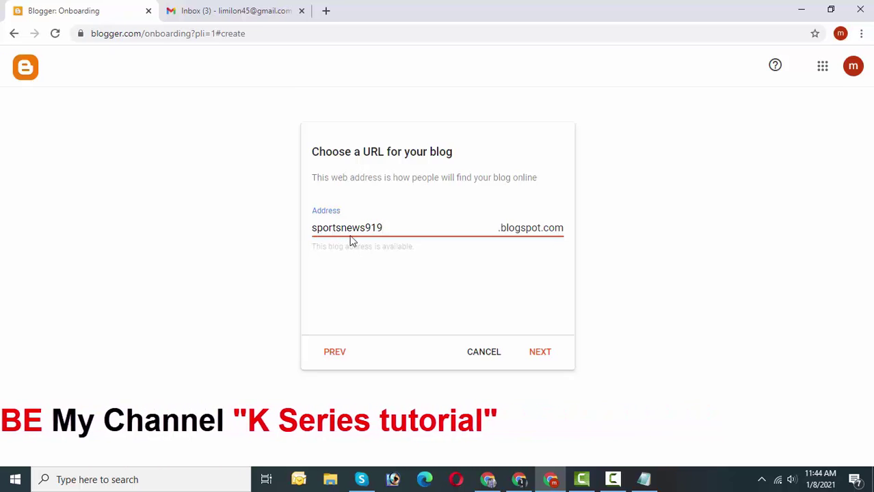
left_click(542, 357)
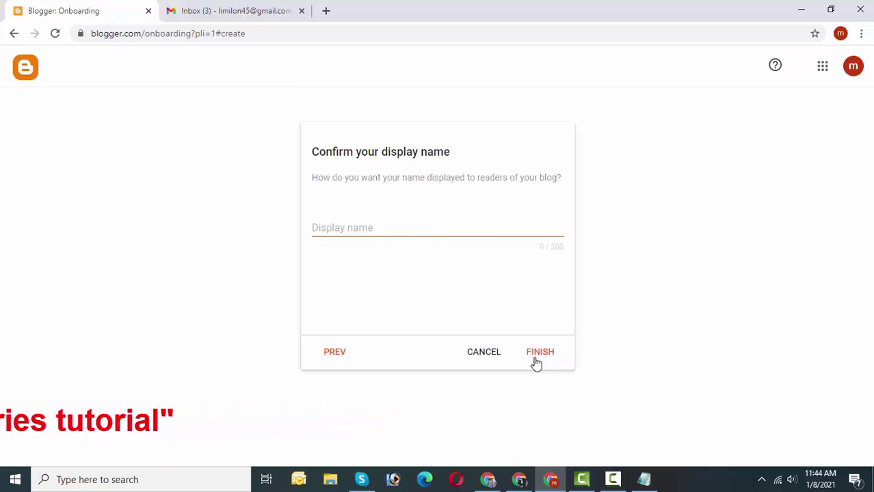
Step: Enter the blog's title as the display name and finish creating the blog
left_click(338, 231)
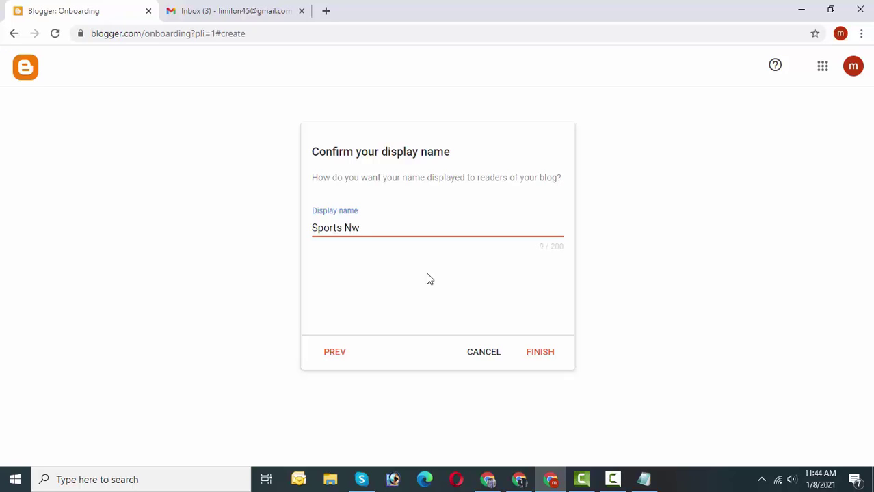
type("s")
left_click(544, 356)
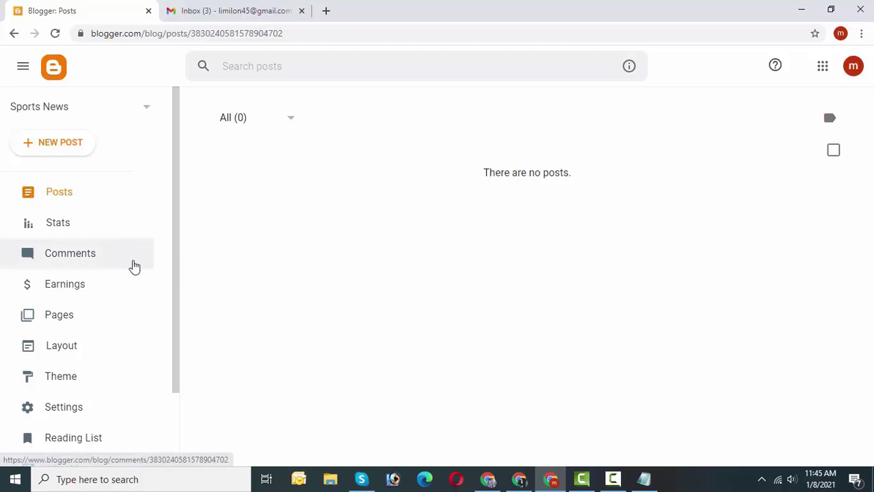
Step: Create a new post in the blog and title it "UFC 257: Jan 16 2021"
left_click(60, 196)
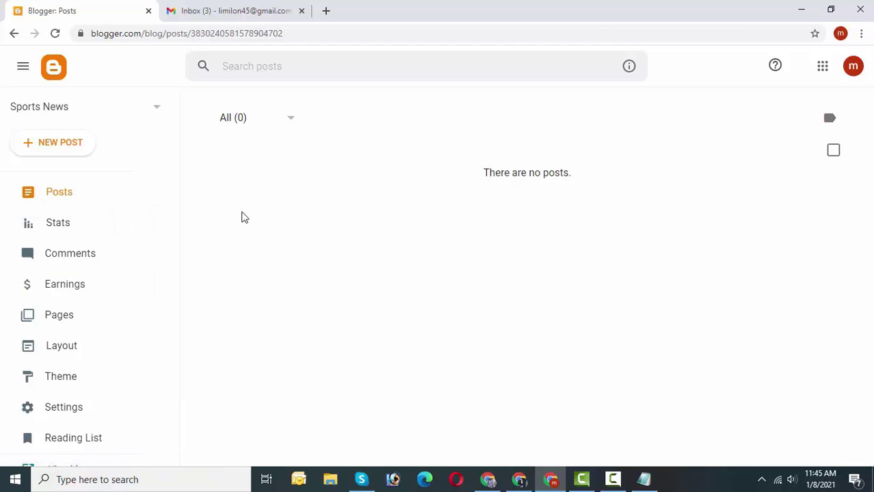
left_click(53, 147)
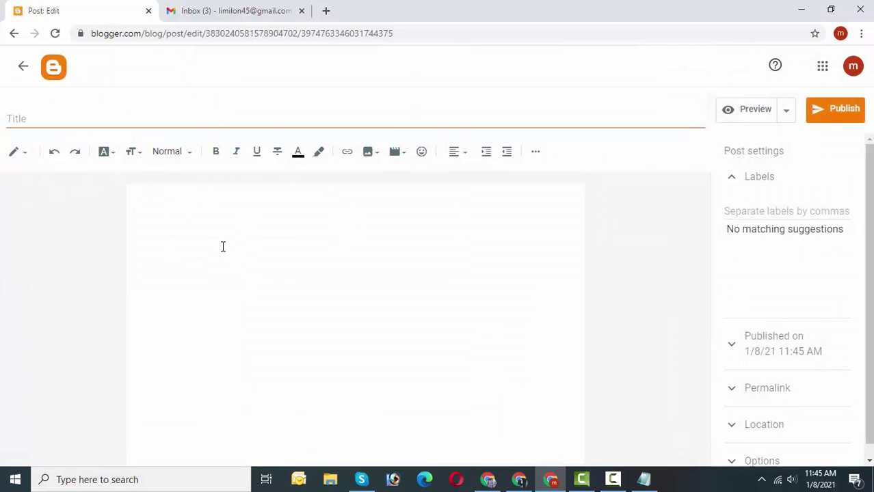
left_click(46, 121)
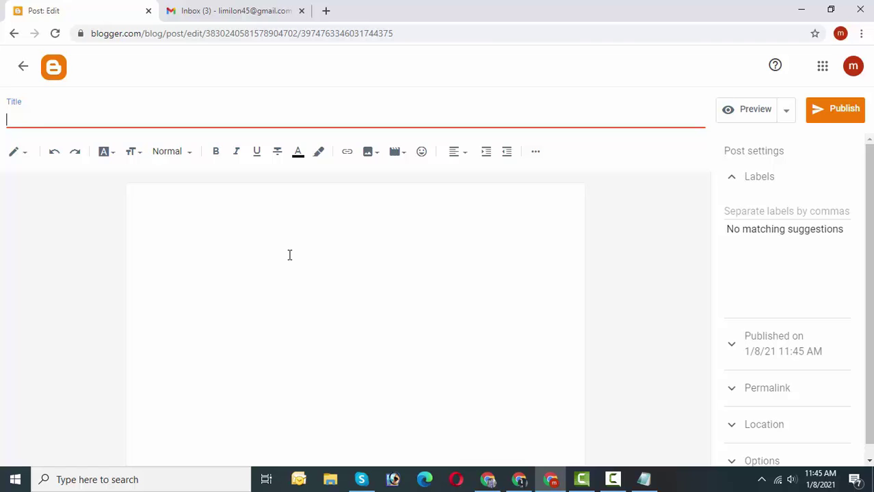
type("UF")
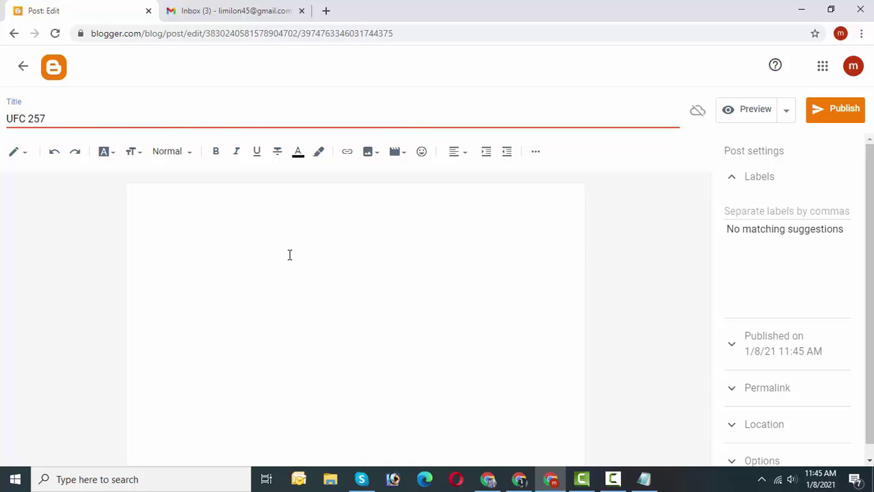
type("C 257: ")
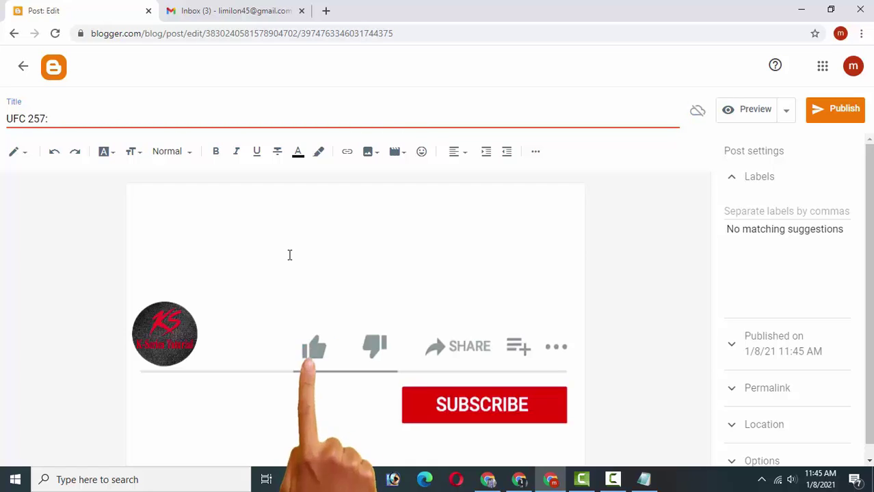
type("Ja")
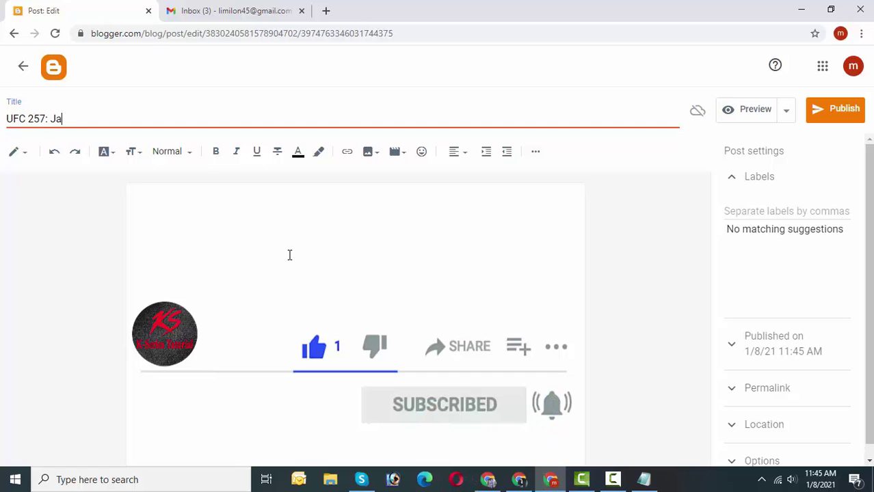
type("n 16 2021")
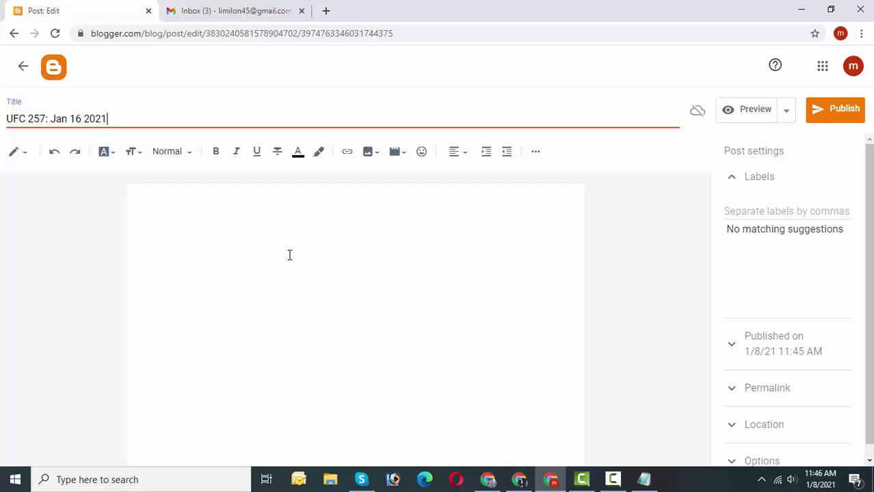
Step: Upload the UFC-257-Hero image from the Desktop folder and insert it into the post body
left_click(353, 197)
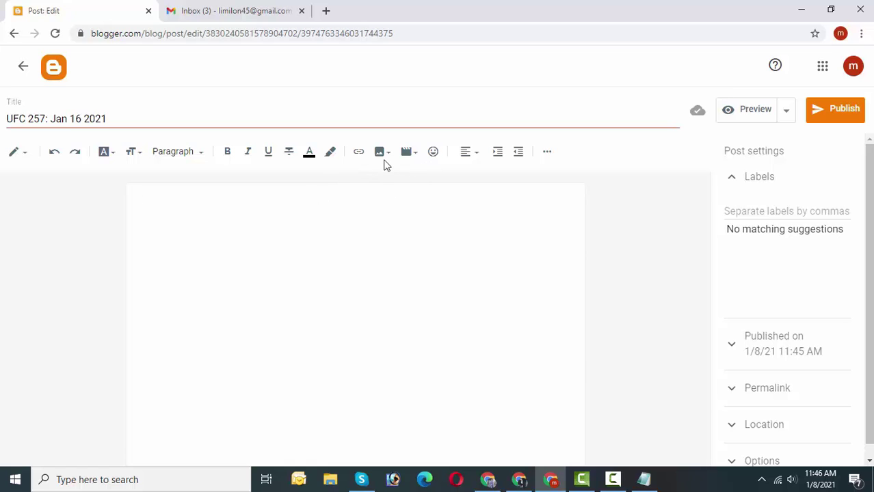
left_click(381, 158)
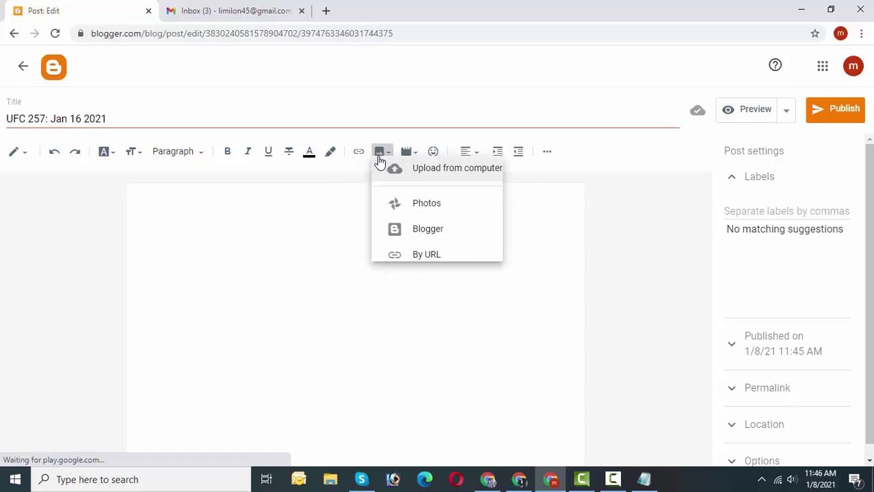
left_click(433, 188)
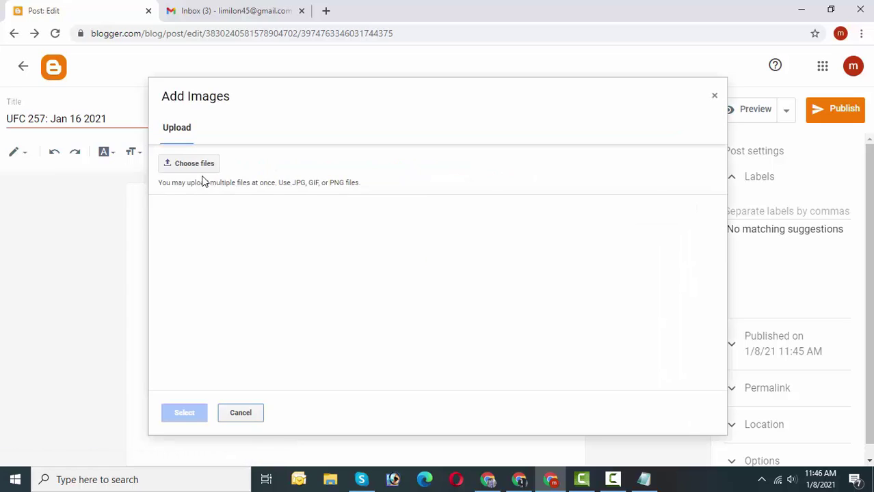
left_click(193, 164)
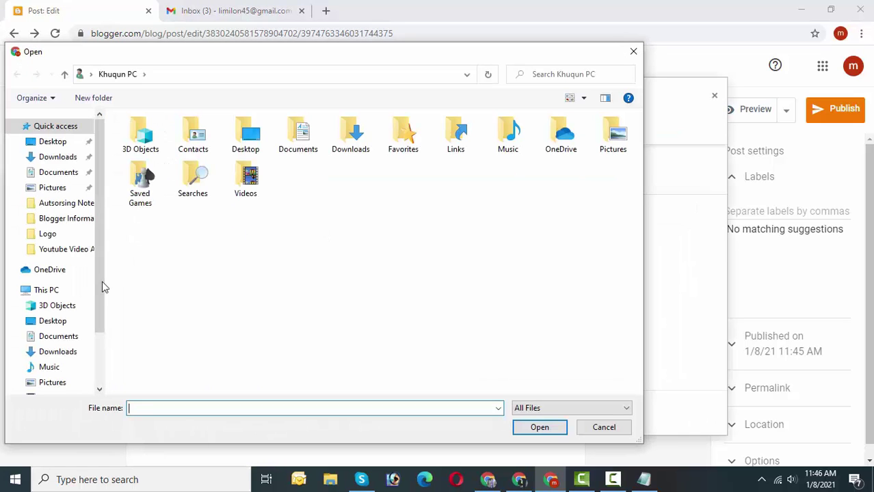
left_click(60, 323)
scroll(369, 342, "down", 1)
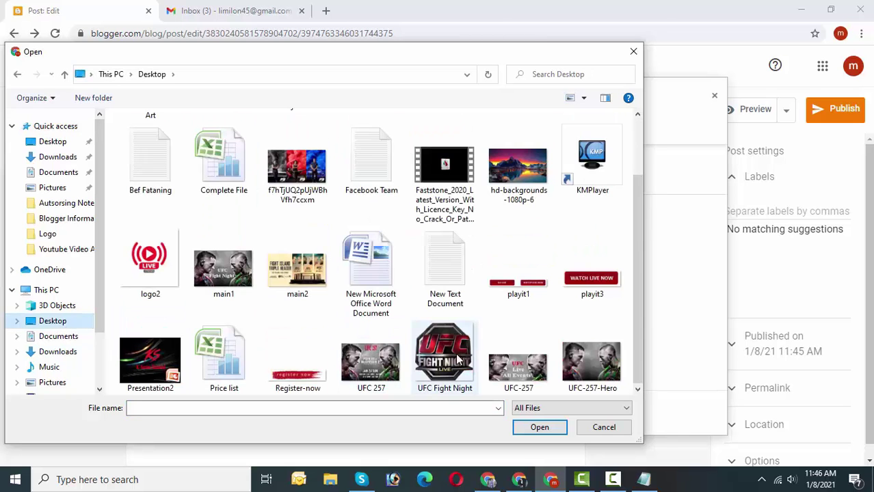
left_click(580, 362)
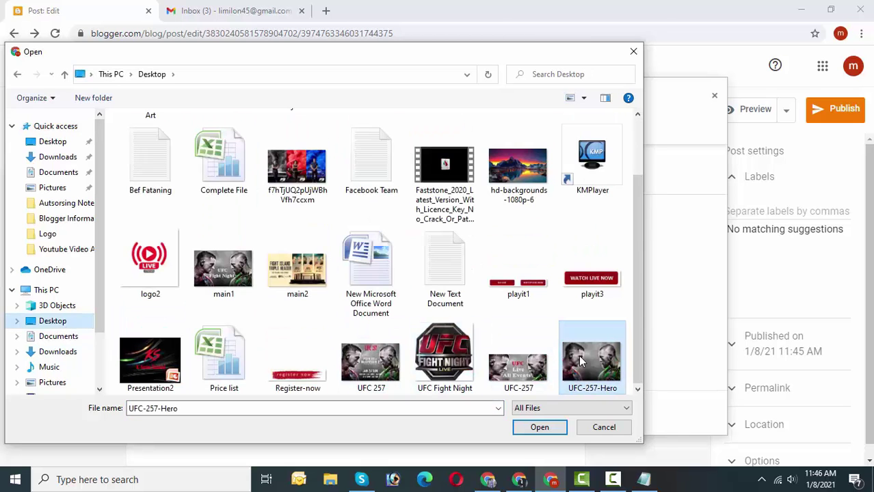
left_click(541, 426)
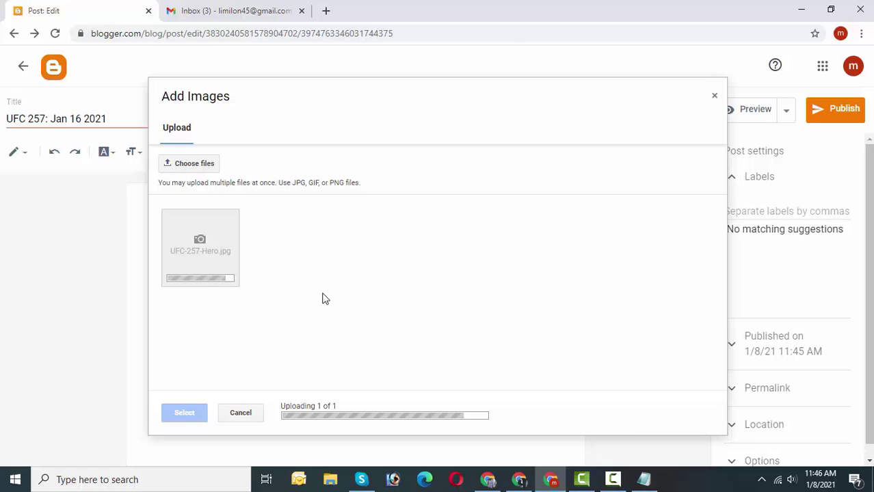
left_click(229, 265)
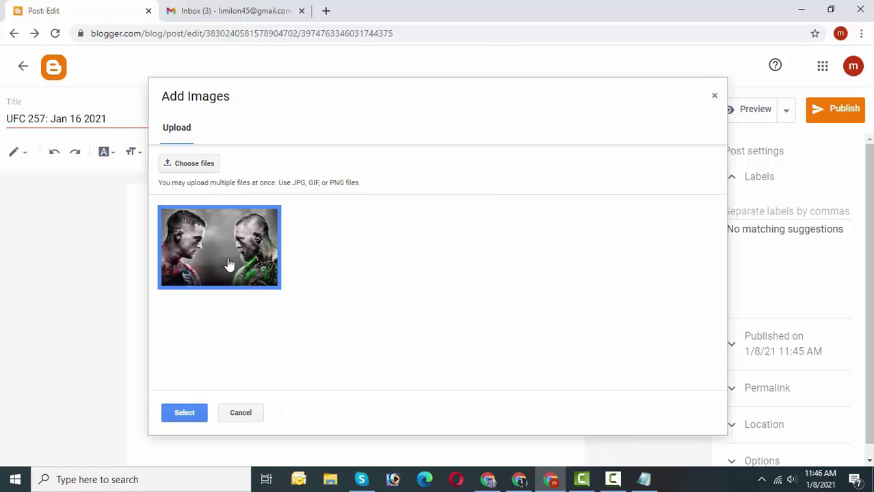
left_click(183, 411)
Step: Set the inserted post image to Original size
left_click(275, 309)
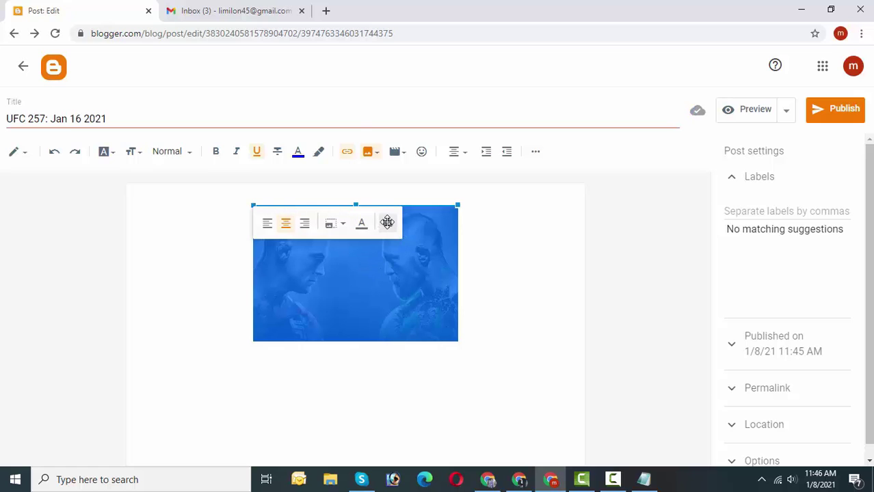
left_click(387, 222)
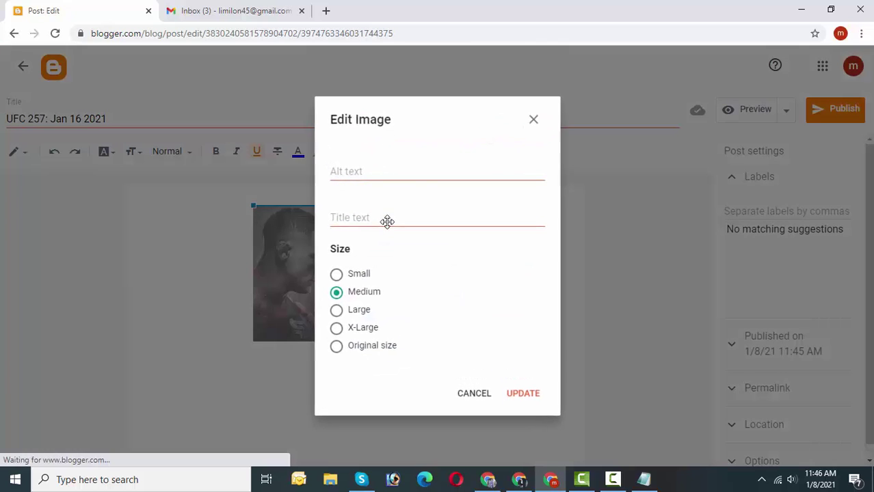
left_click(354, 346)
left_click(523, 393)
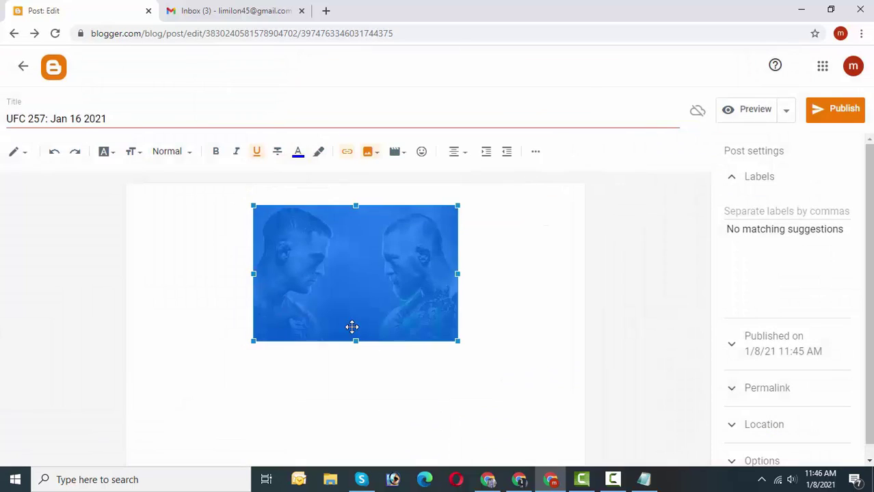
Step: Write the line "UFC Fight Night Jan 16, 2021." below the image and update the post
scroll(470, 321, "down", 5)
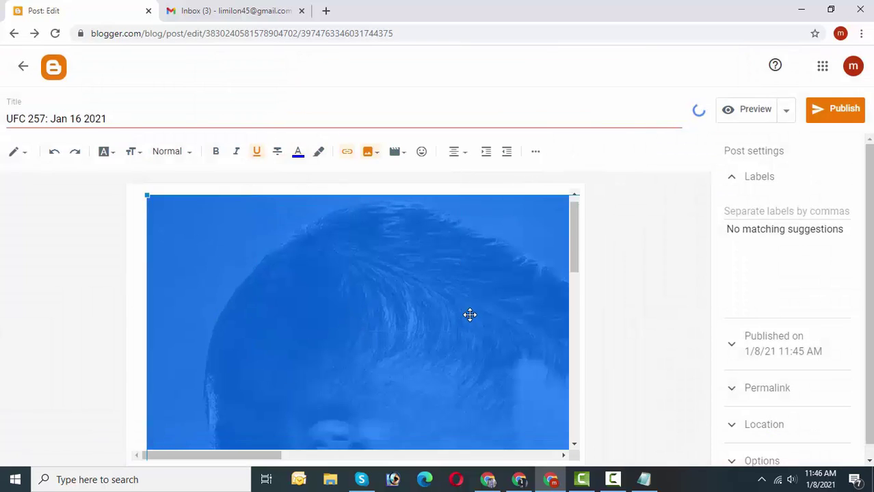
scroll(376, 300, "down", 5)
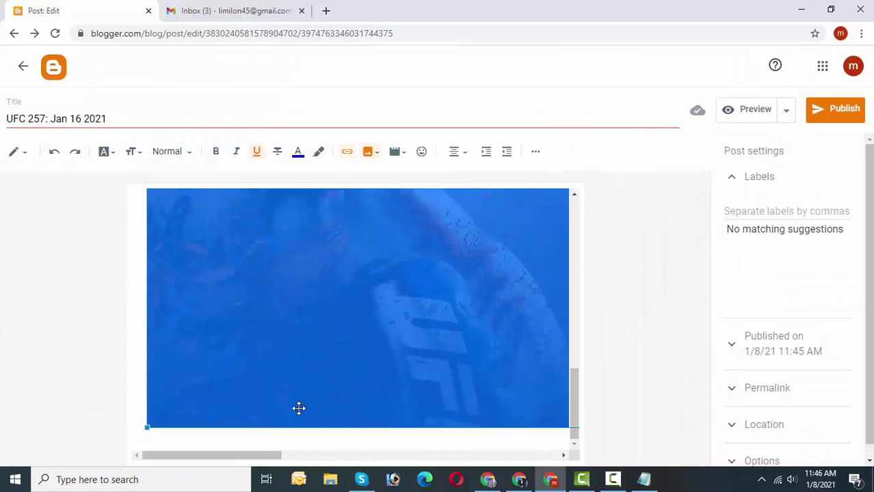
left_click(281, 433)
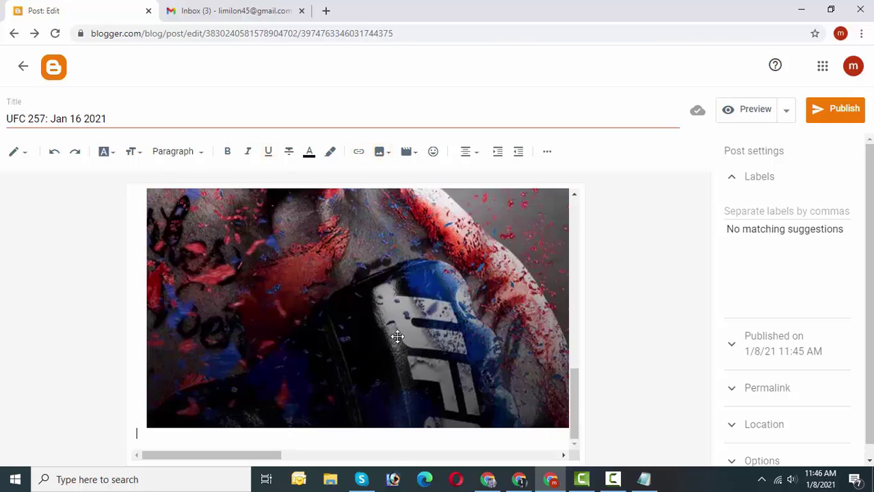
scroll(248, 353, "down", 1)
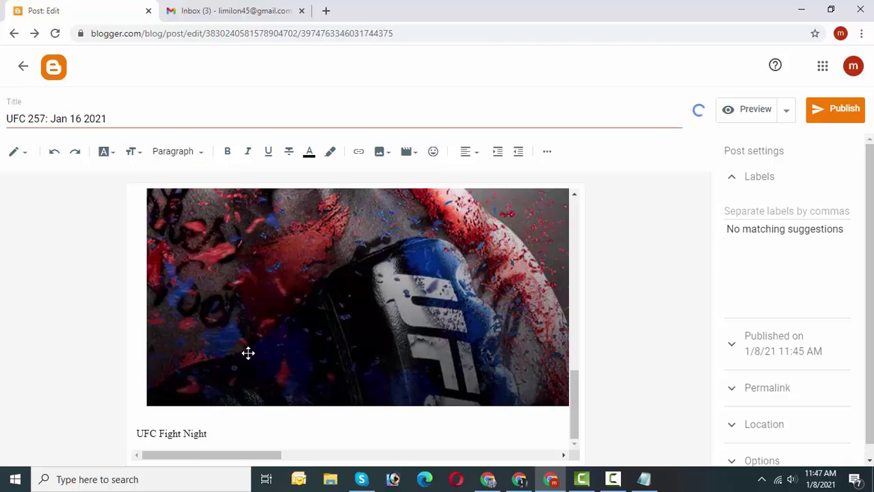
type("Jan 16, 2021.")
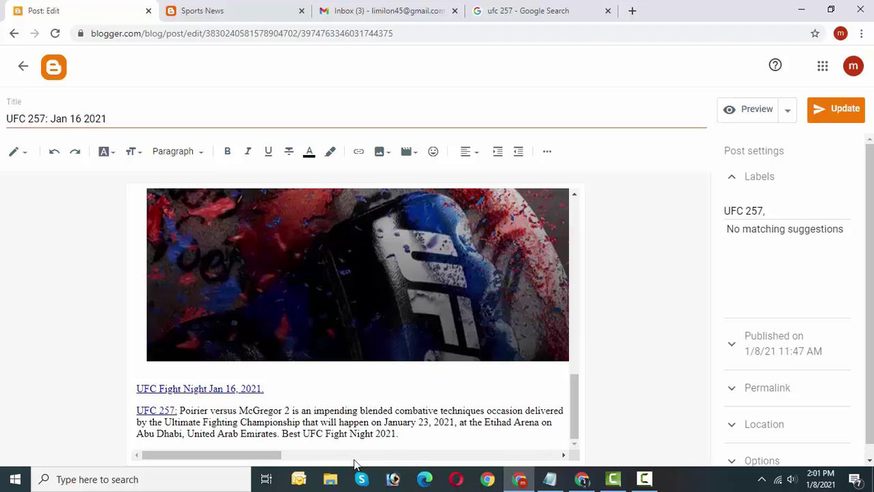
left_click(841, 108)
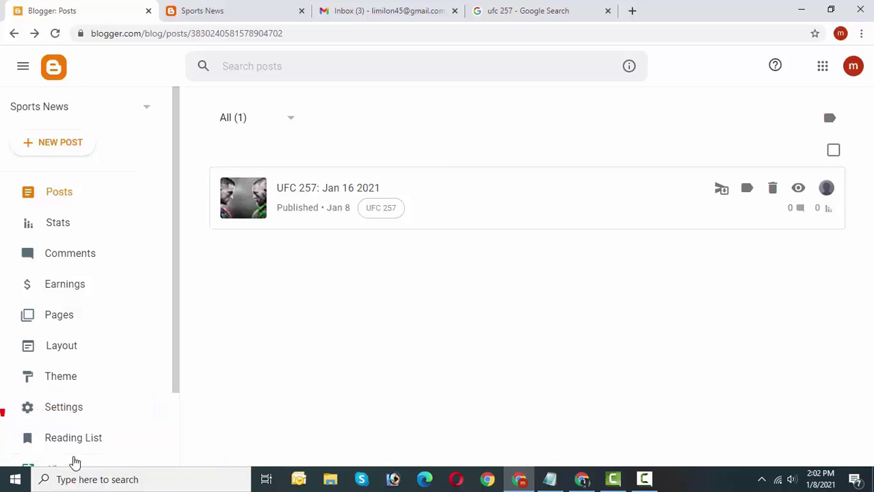
Step: Examine the live Sports News blog, checking the published UFC 257 post's title, image and text
scroll(64, 386, "down", 2)
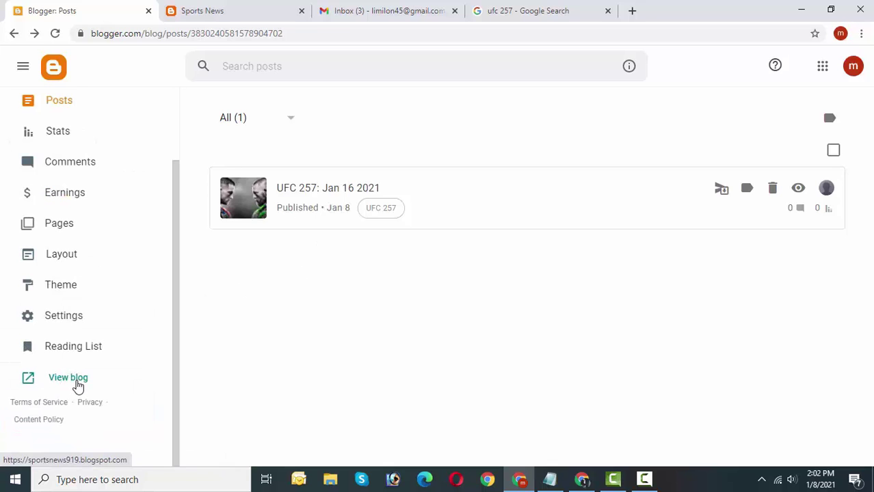
left_click(236, 8)
scroll(493, 253, "down", 1)
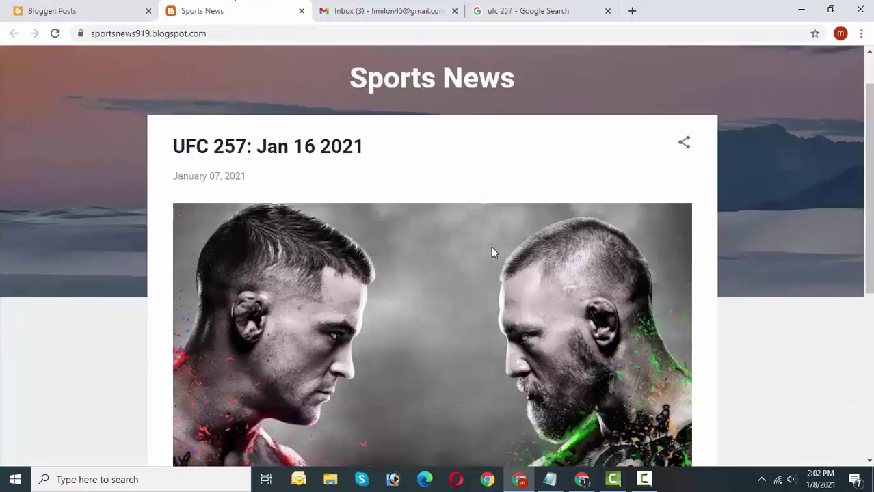
scroll(445, 247, "down", 4)
scroll(410, 290, "up", 5)
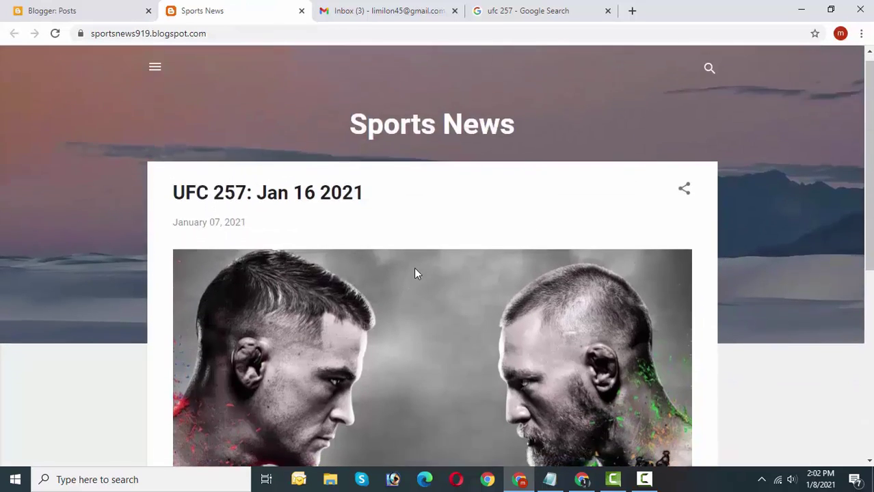
scroll(416, 270, "down", 4)
scroll(423, 296, "up", 5)
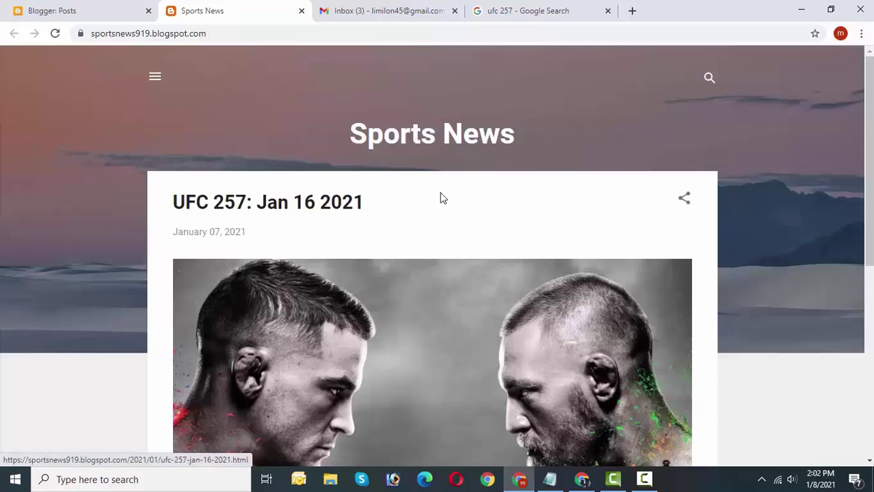
scroll(398, 203, "down", 5)
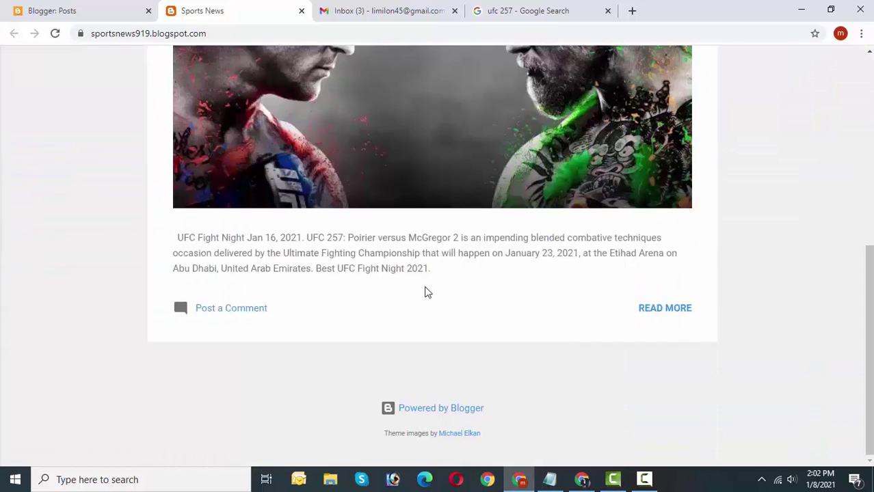
scroll(425, 290, "up", 4)
scroll(404, 254, "down", 4)
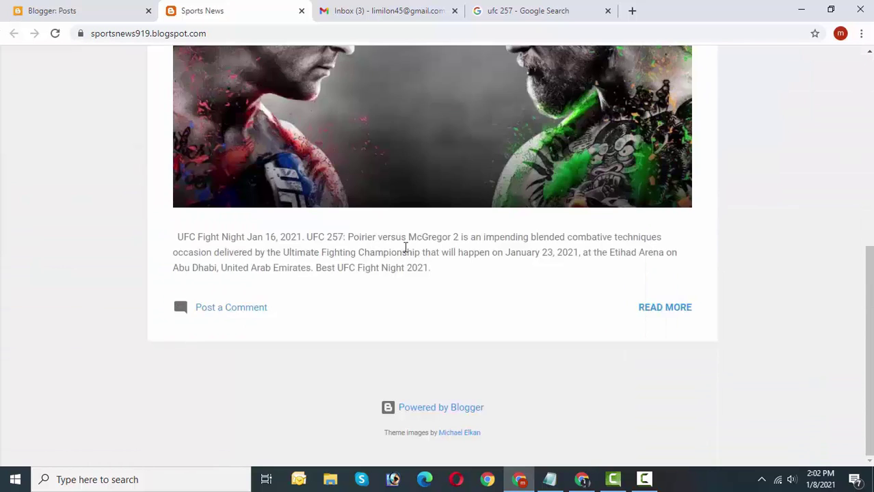
scroll(406, 247, "up", 3)
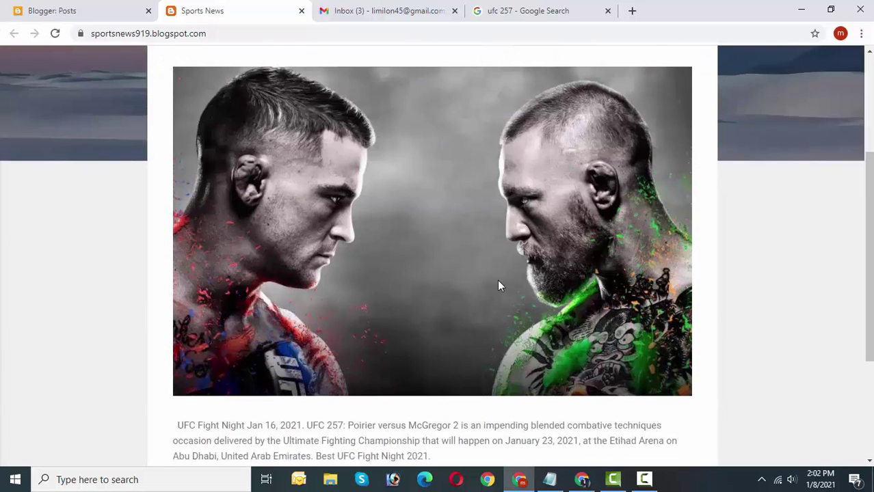
scroll(410, 314, "up", 3)
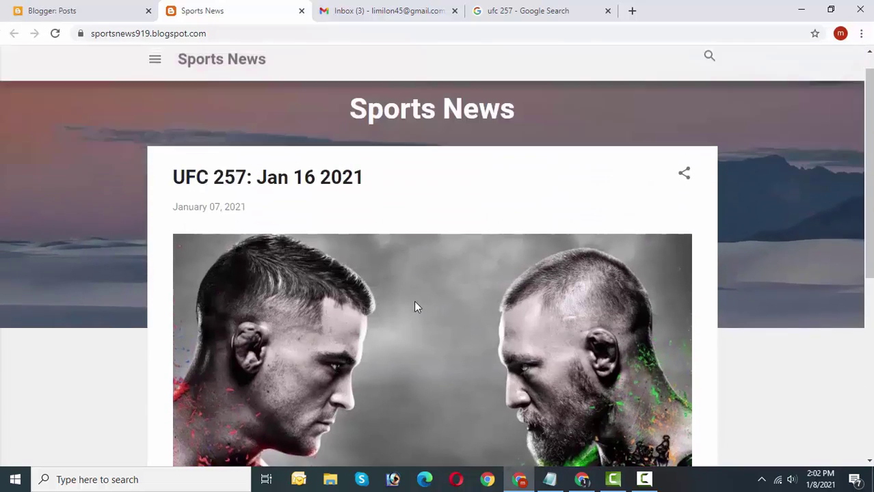
scroll(410, 252, "down", 5)
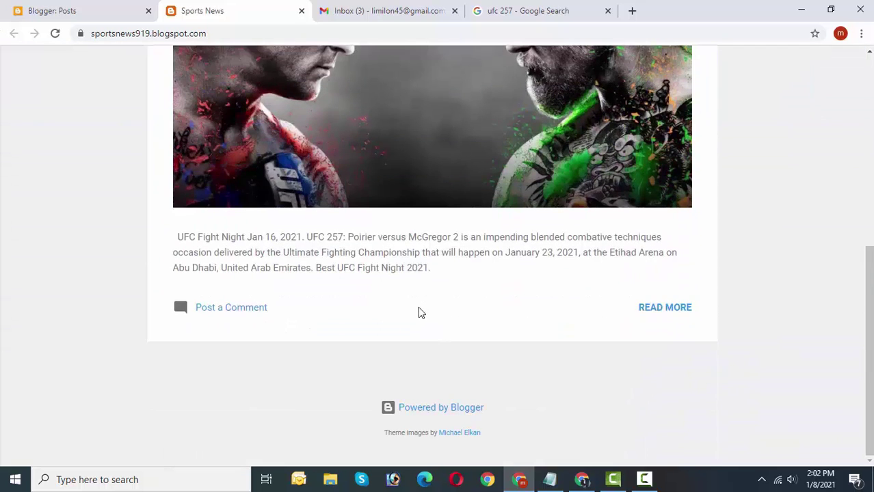
scroll(417, 308, "up", 5)
left_click(105, 21)
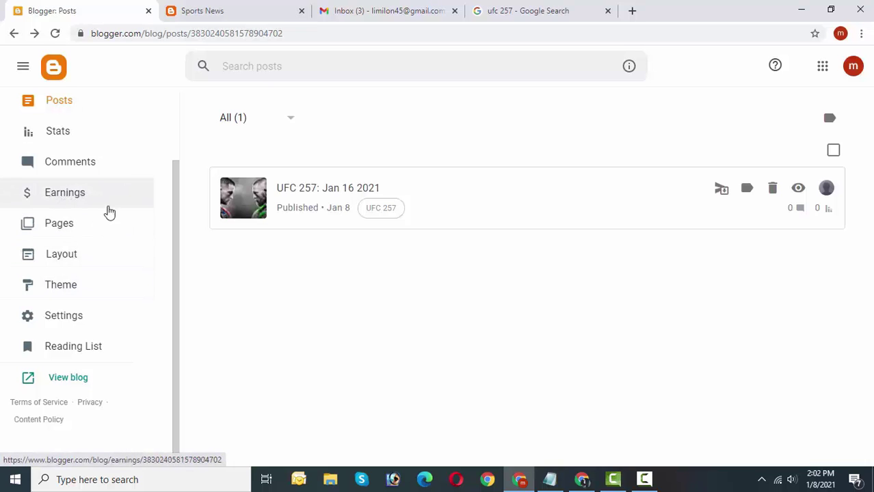
left_click(226, 10)
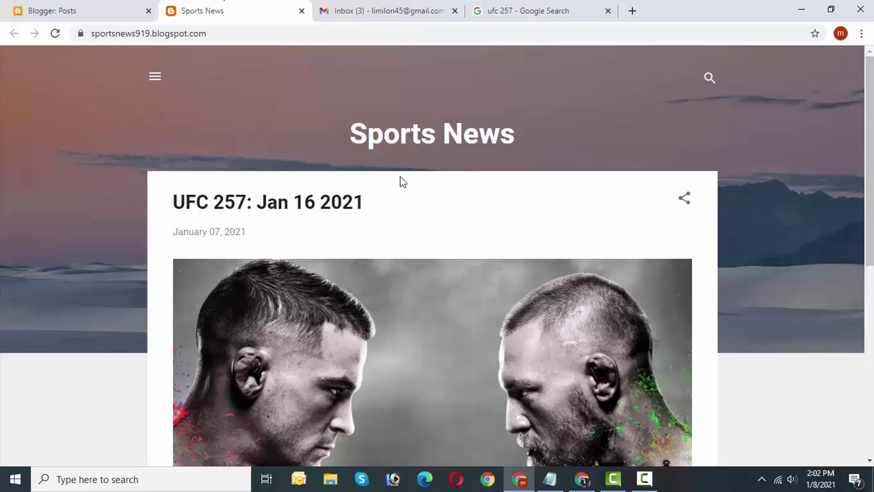